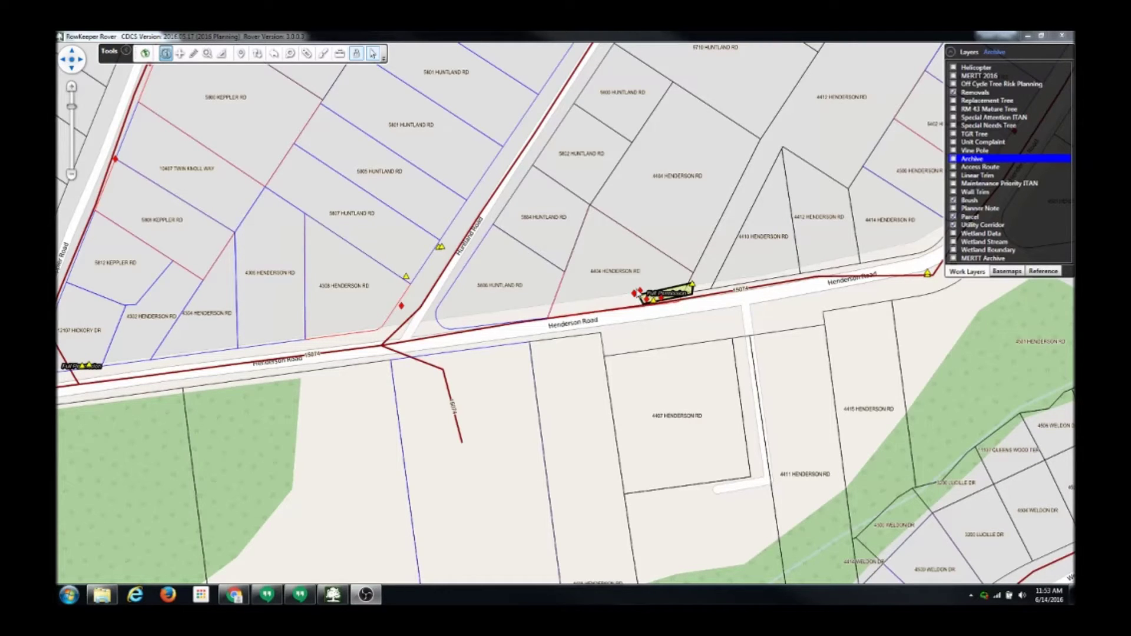
Show the Linear Trim and Archive layers on the map
{"action": "left_click", "coordinate": [953, 175]}
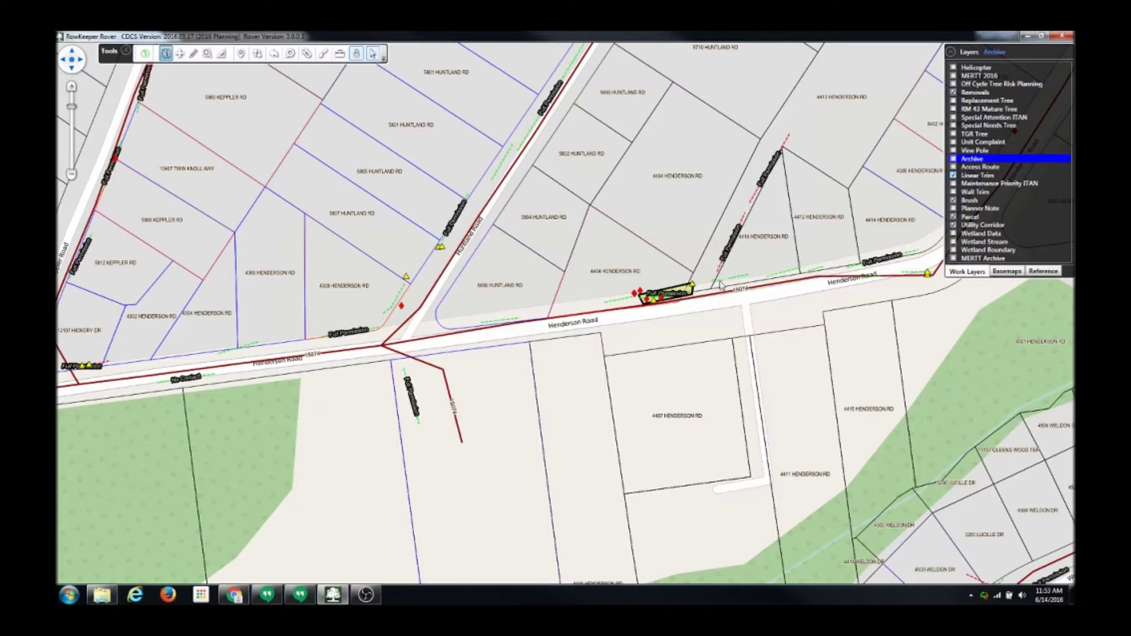
{"action": "left_click", "coordinate": [953, 199]}
{"action": "left_click", "coordinate": [954, 159]}
Identify the archive point and two yellow removal markers just west of Huntland Road, read their attributes, and close the Identify Window
{"action": "left_click", "coordinate": [353, 214]}
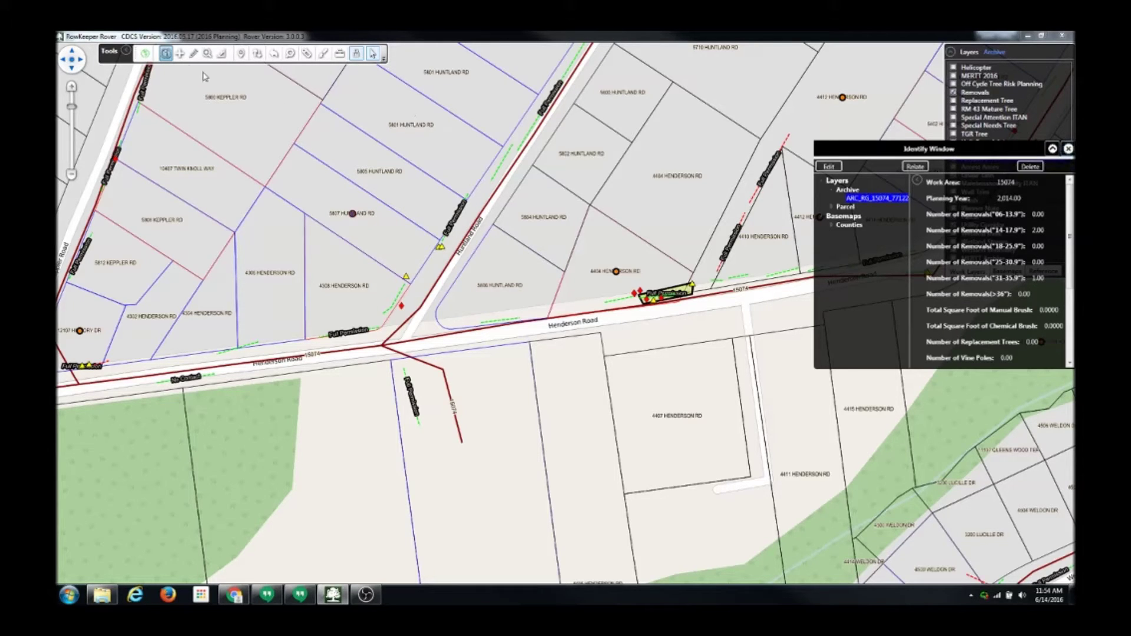
{"action": "left_click", "coordinate": [408, 280]}
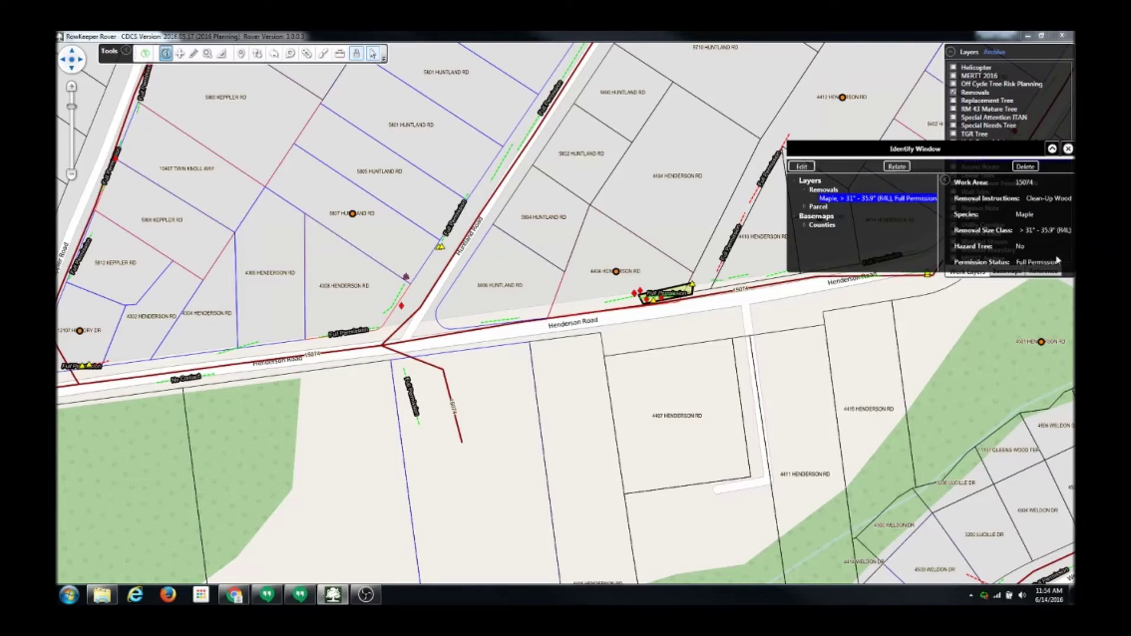
{"action": "left_click", "coordinate": [441, 251]}
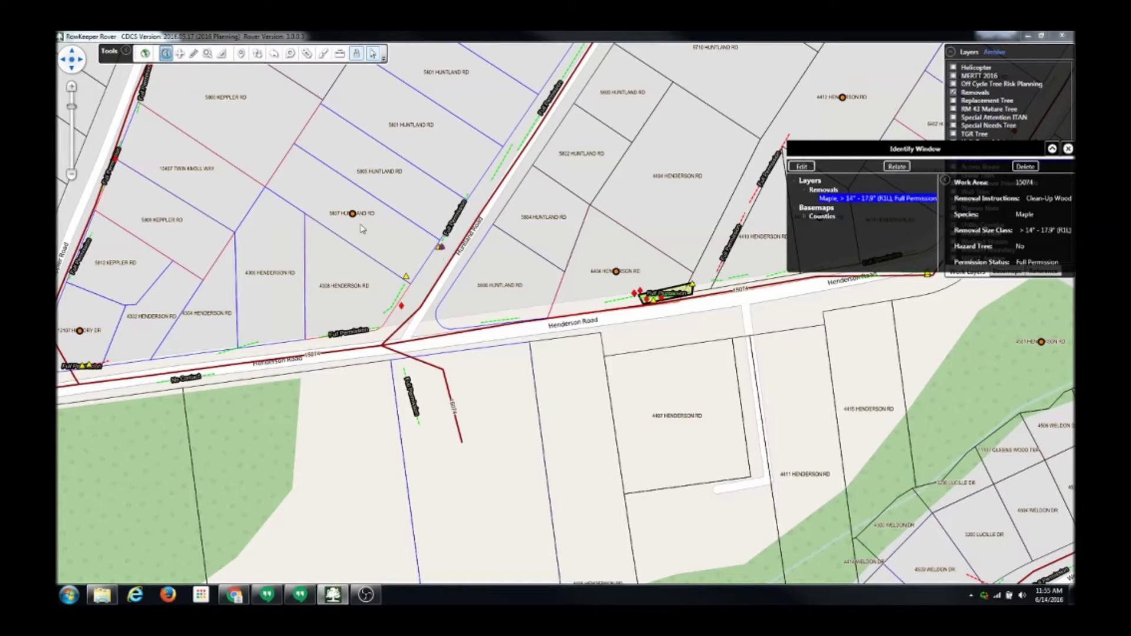
{"action": "left_click", "coordinate": [1068, 148]}
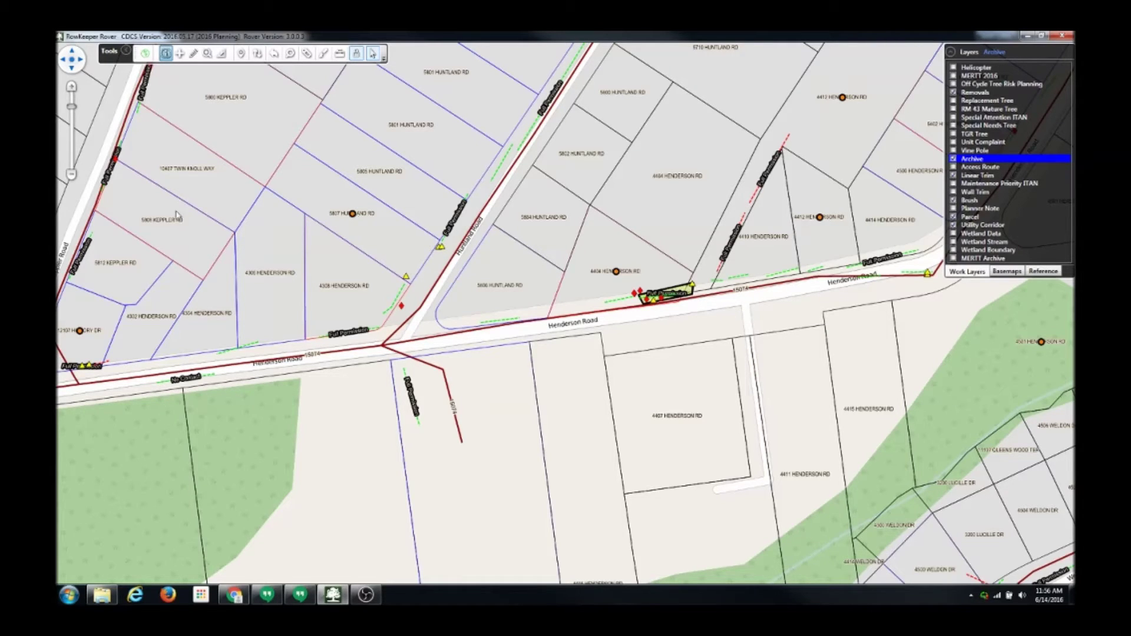
Hide the Linear Trim, Brush, Removals and Parcel layers so only the Archive and Utility Corridor layers are shown
{"action": "left_click", "coordinate": [72, 175]}
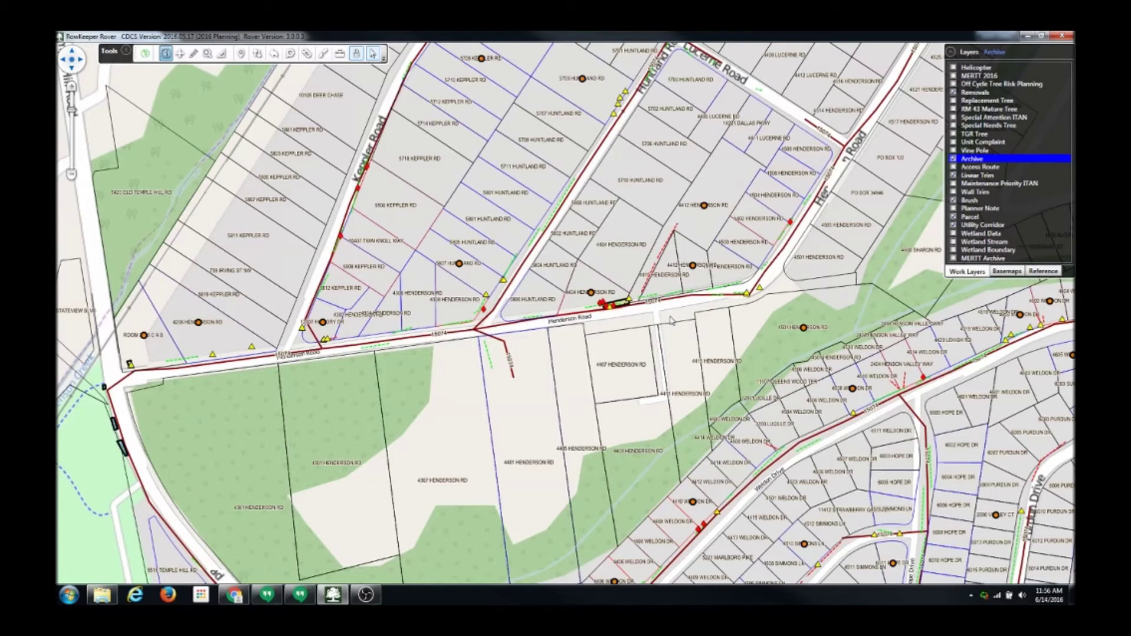
{"action": "left_click", "coordinate": [953, 175]}
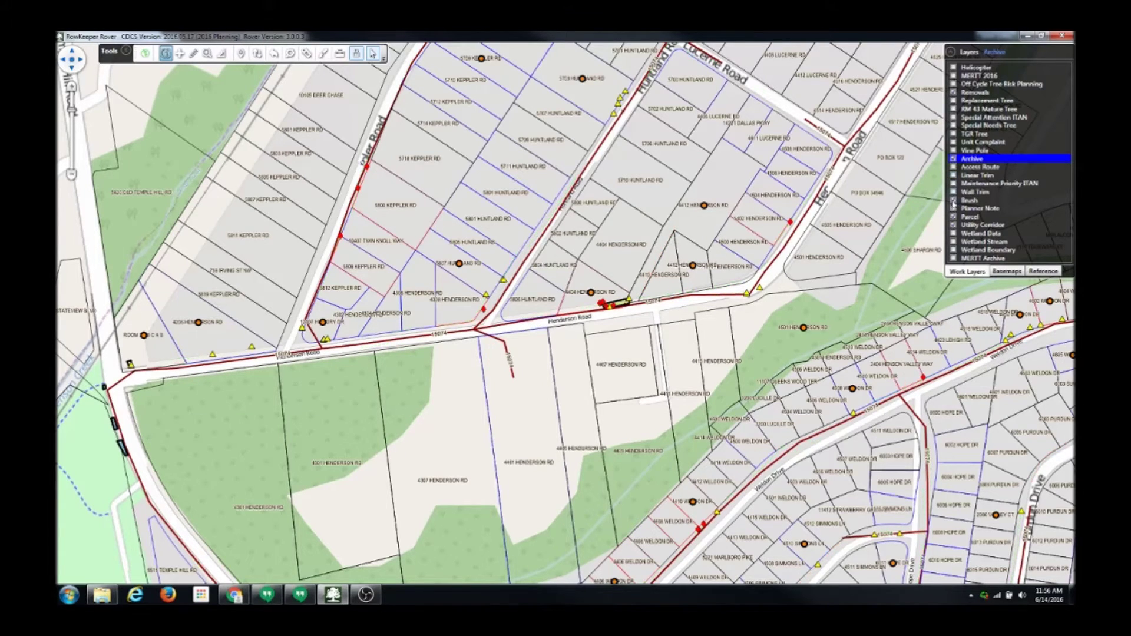
{"action": "left_click", "coordinate": [953, 224]}
{"action": "left_click", "coordinate": [954, 224]}
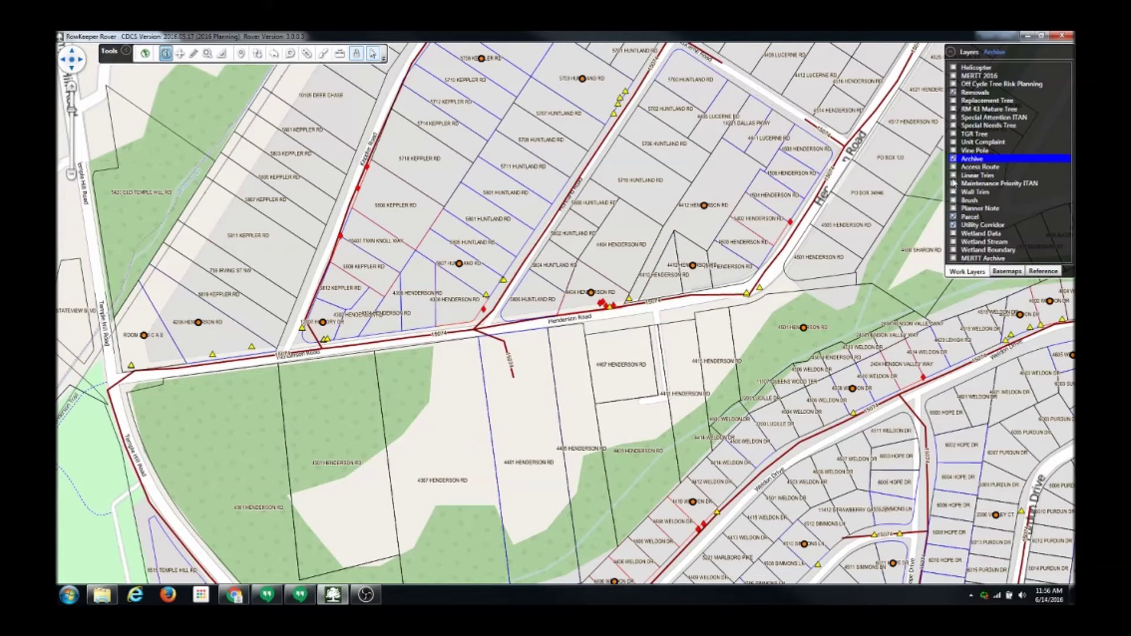
{"action": "left_click", "coordinate": [953, 92]}
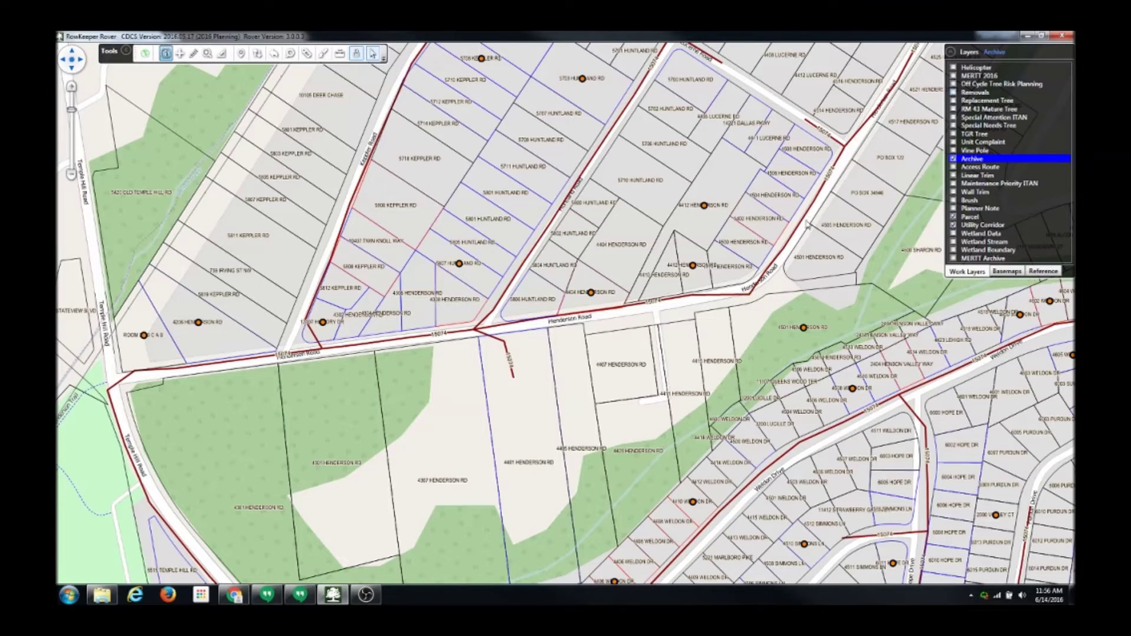
{"action": "left_click", "coordinate": [954, 216]}
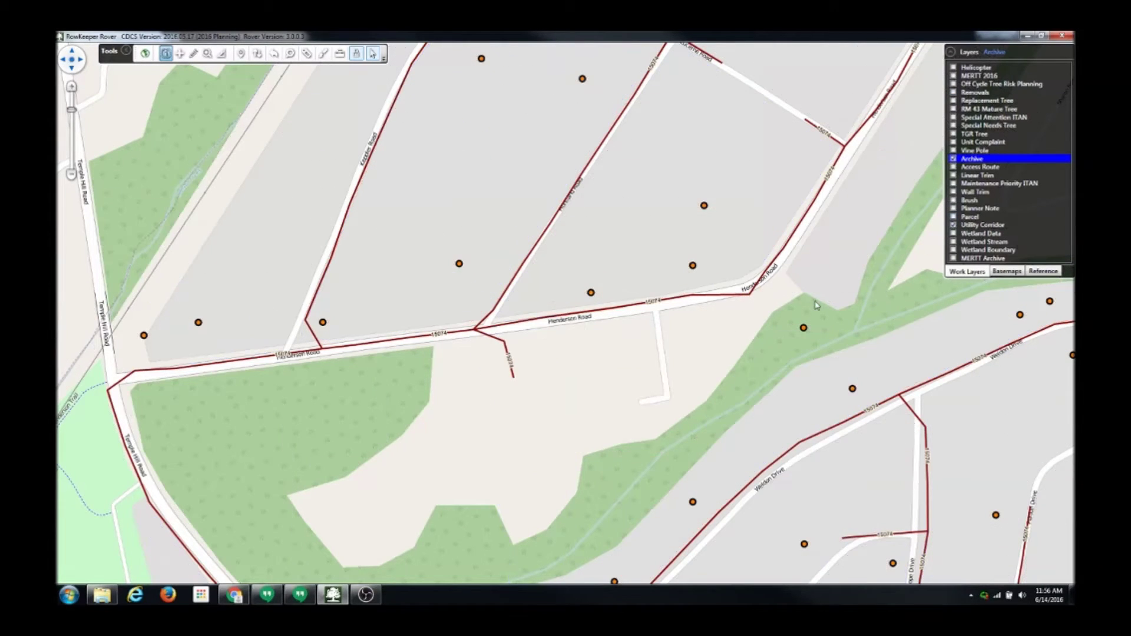
Identify the star-shaped archive point in the green park area and read all of its work totals for the work area
{"action": "scroll", "coordinate": [714, 279], "scroll_direction": "up", "scroll_amount": 1}
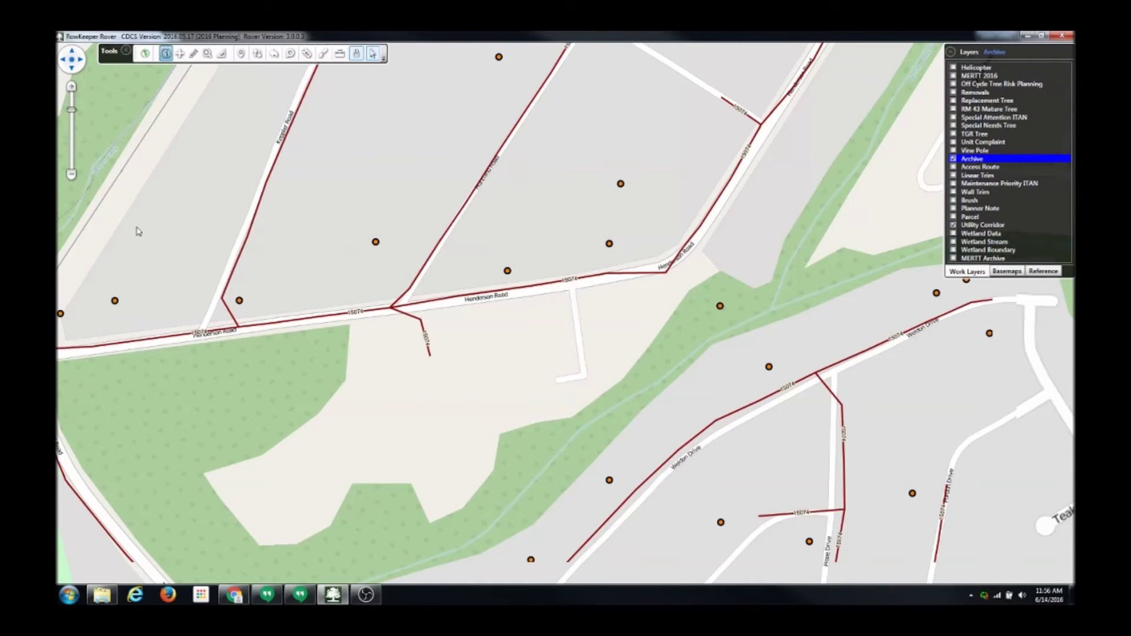
{"action": "left_click_drag", "start_coordinate": [105, 177], "coordinate": [87, 173]}
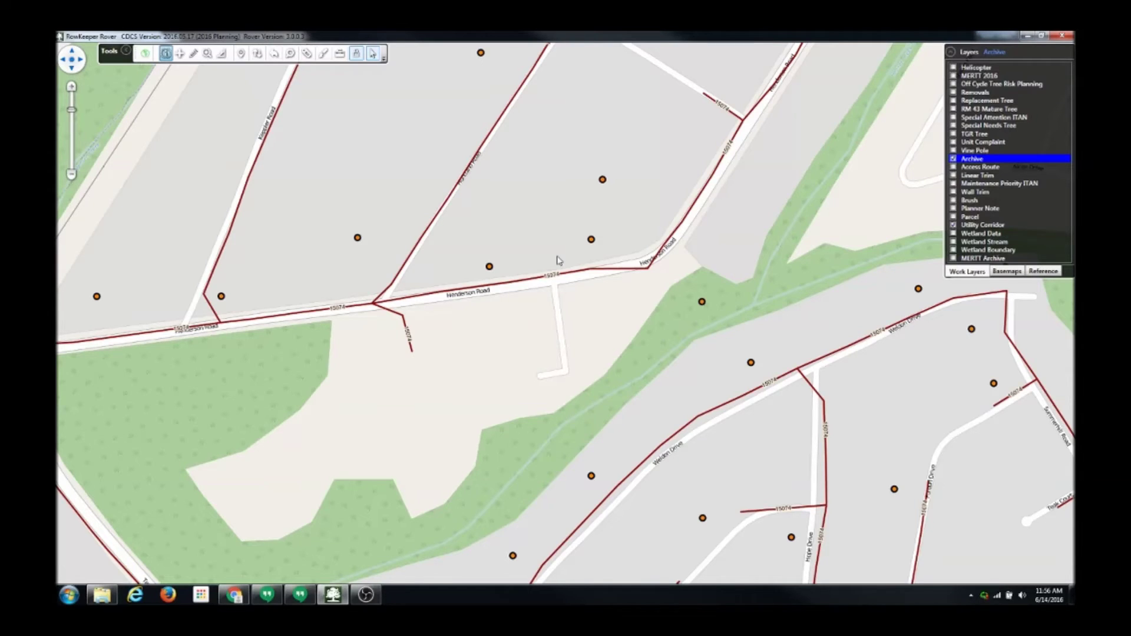
{"action": "scroll", "coordinate": [559, 261], "scroll_direction": "down", "scroll_amount": 1}
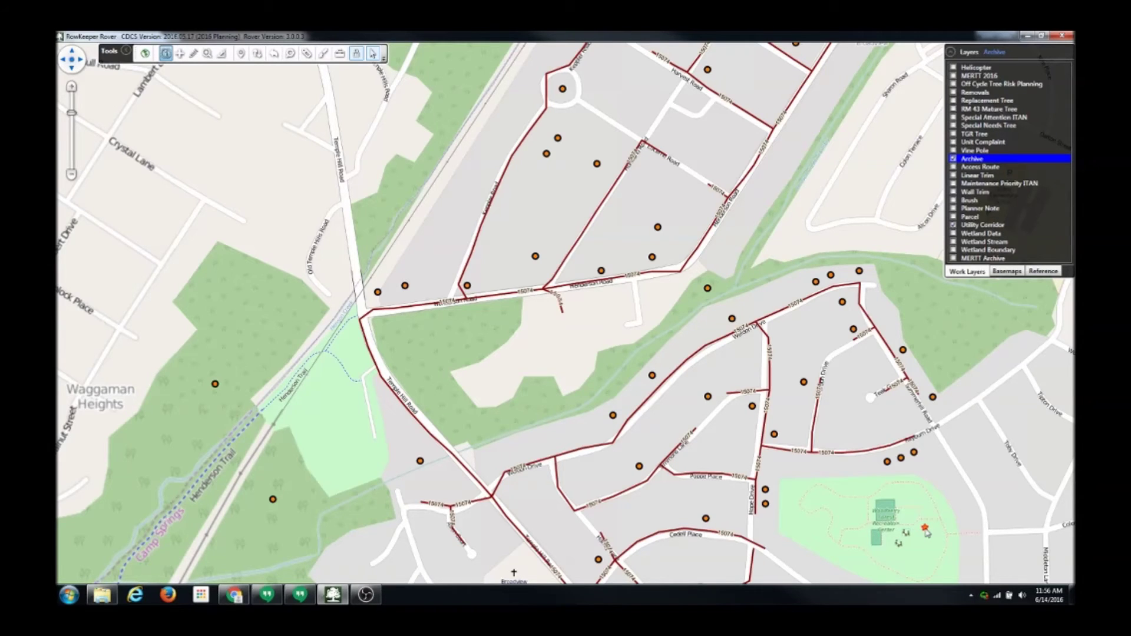
{"action": "scroll", "coordinate": [926, 532], "scroll_direction": "down", "scroll_amount": 2}
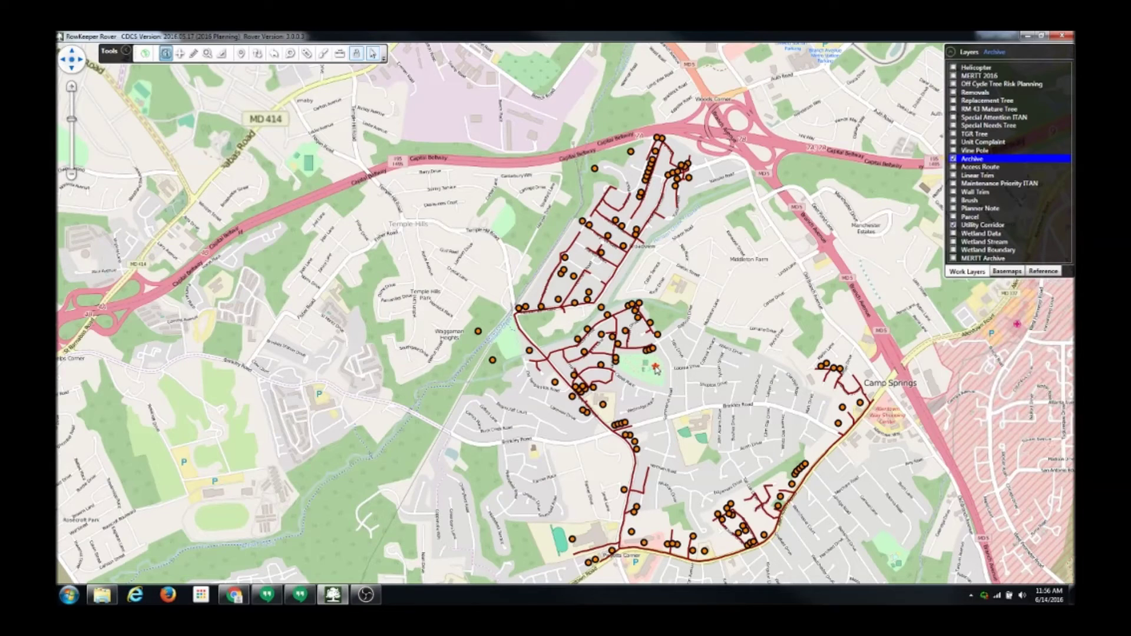
{"action": "left_click", "coordinate": [194, 54]}
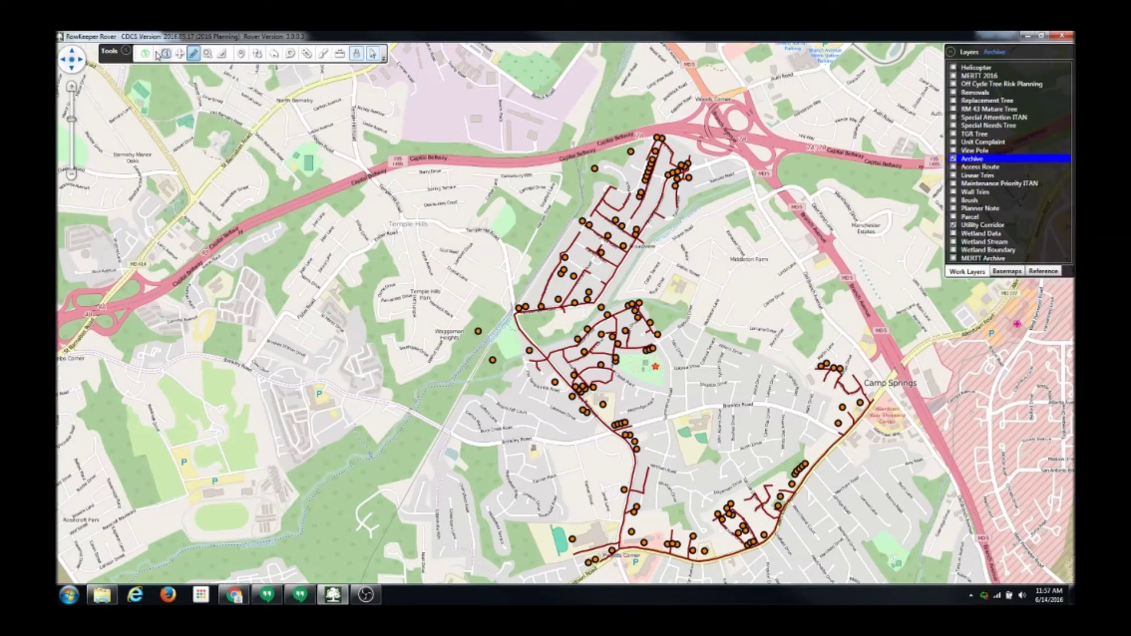
{"action": "left_click", "coordinate": [165, 54]}
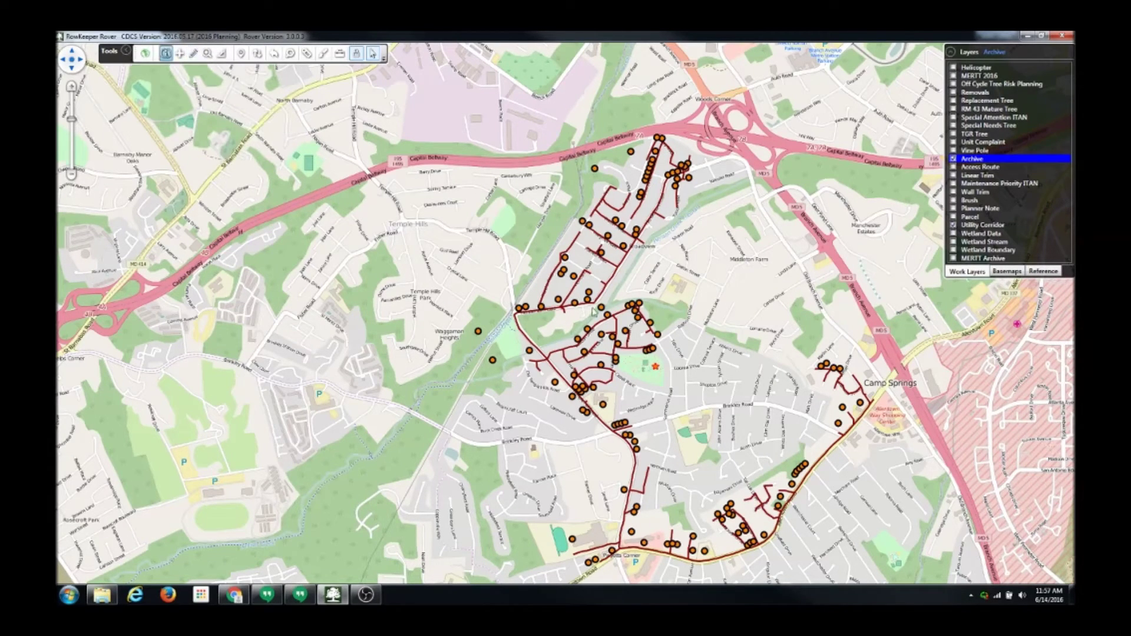
{"action": "left_click", "coordinate": [656, 369]}
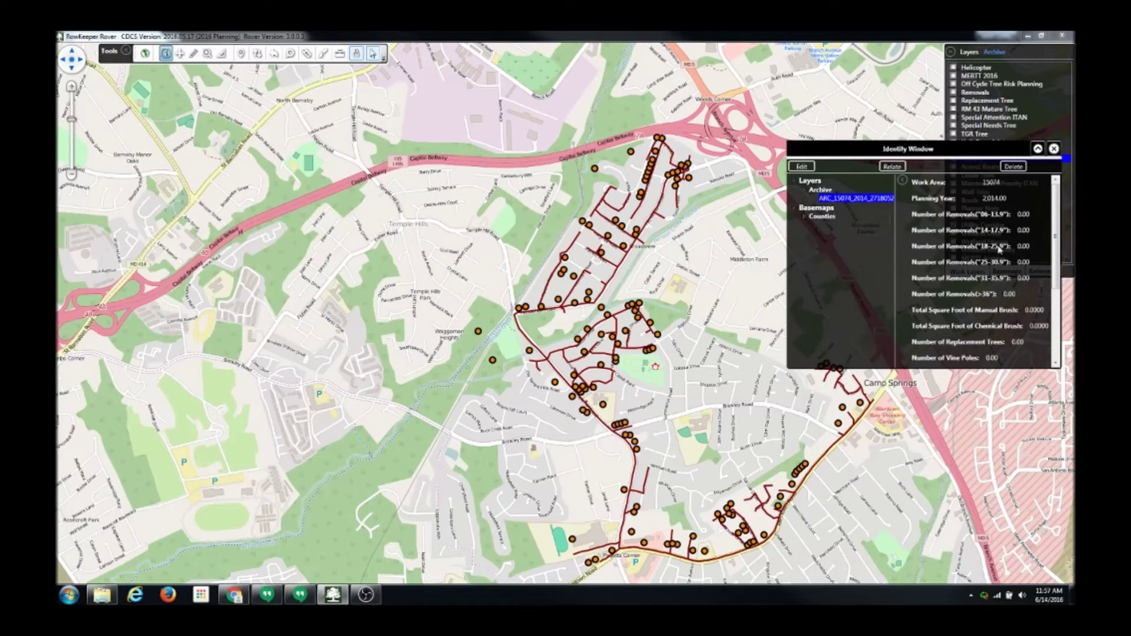
{"action": "left_click_drag", "start_coordinate": [1056, 277], "coordinate": [1049, 355]}
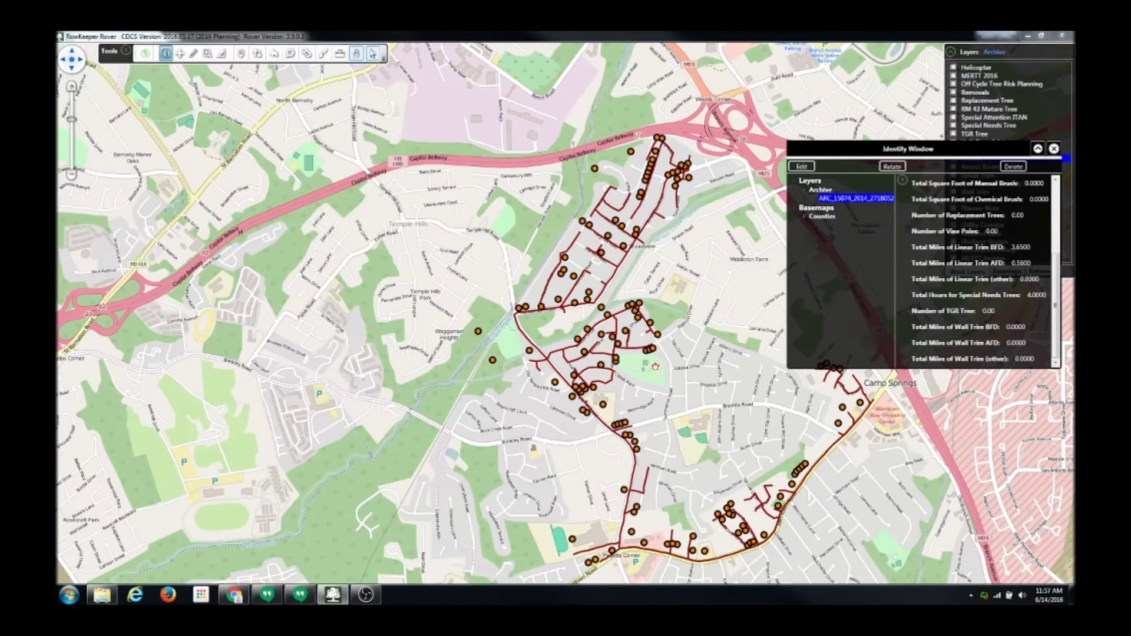
Switch to the MyRowKeeper web application and open Archives in the Data Transfer Utilities
{"action": "left_click", "coordinate": [1026, 36]}
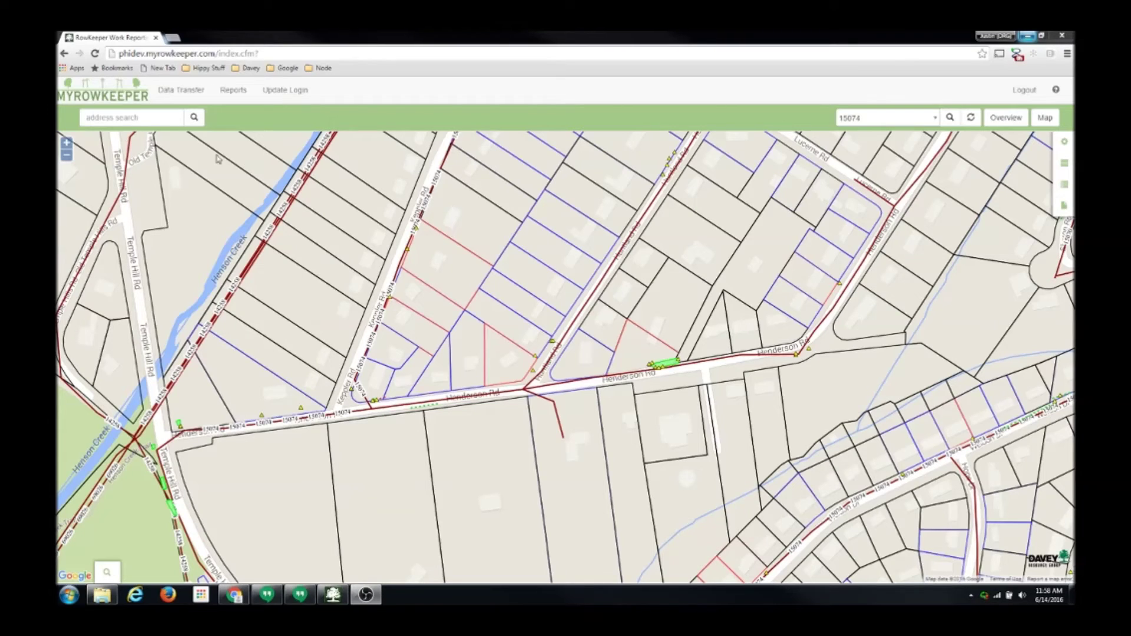
{"action": "left_click", "coordinate": [175, 89]}
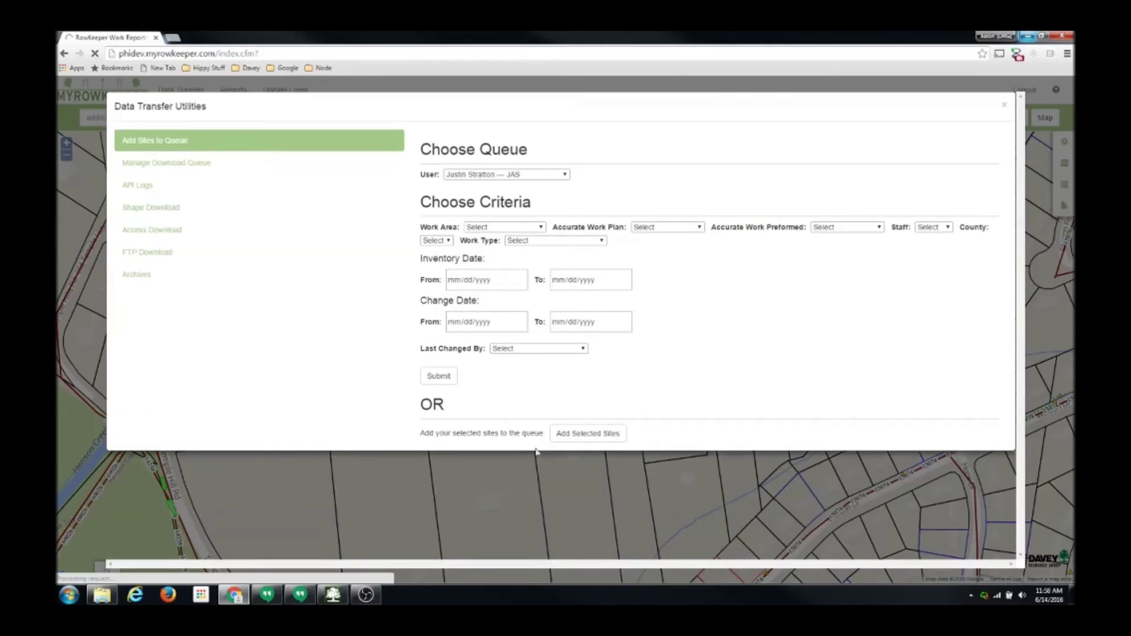
{"action": "left_click", "coordinate": [150, 278]}
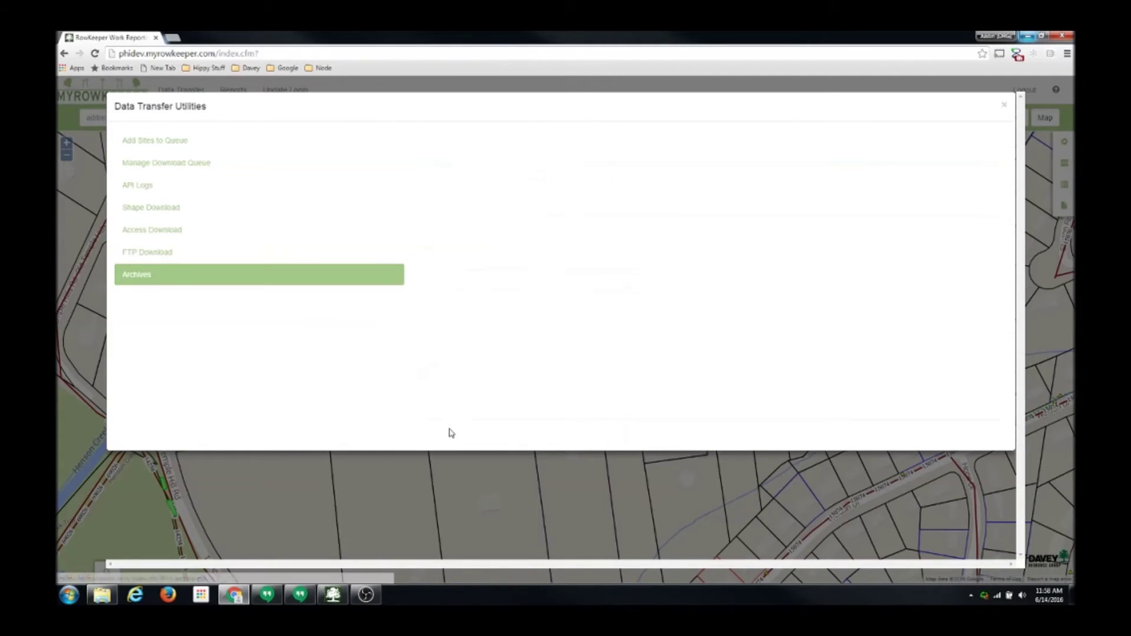
Archive feeder 15074 with plan year 2015 and close the Data Transfer Utilities
{"action": "left_click", "coordinate": [496, 179]}
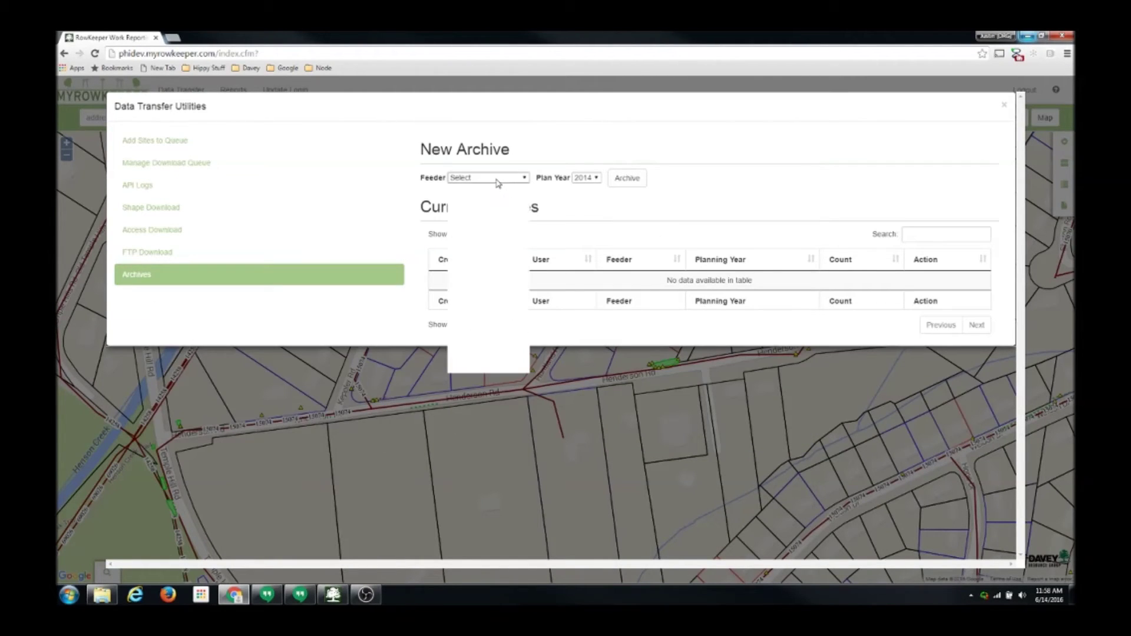
{"action": "type", "text": "15074"}
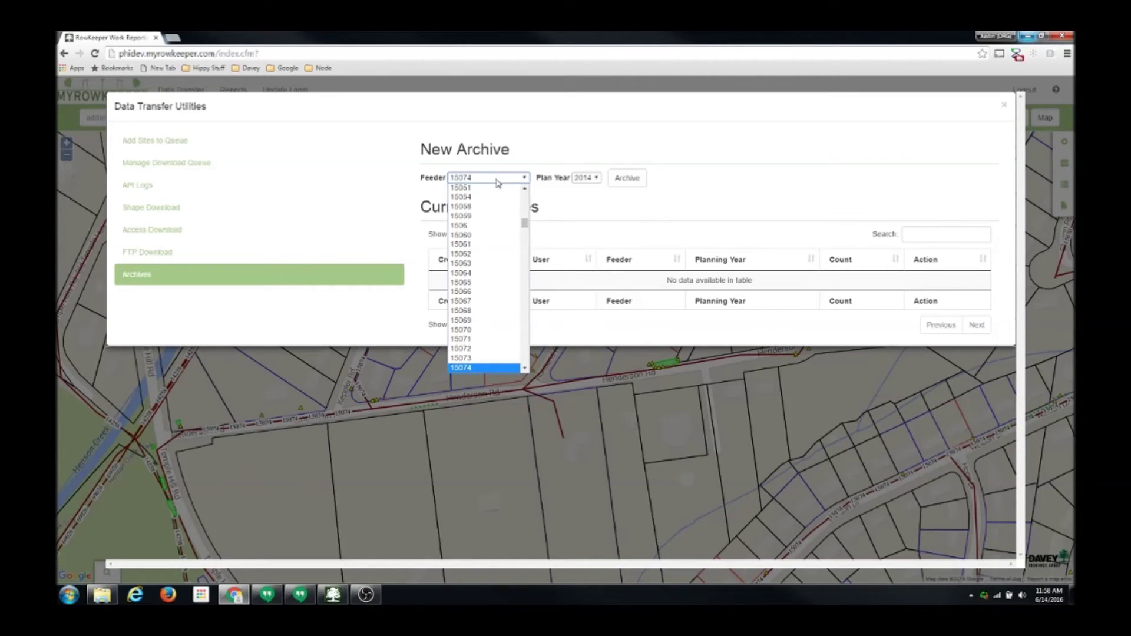
{"action": "key", "text": "Return"}
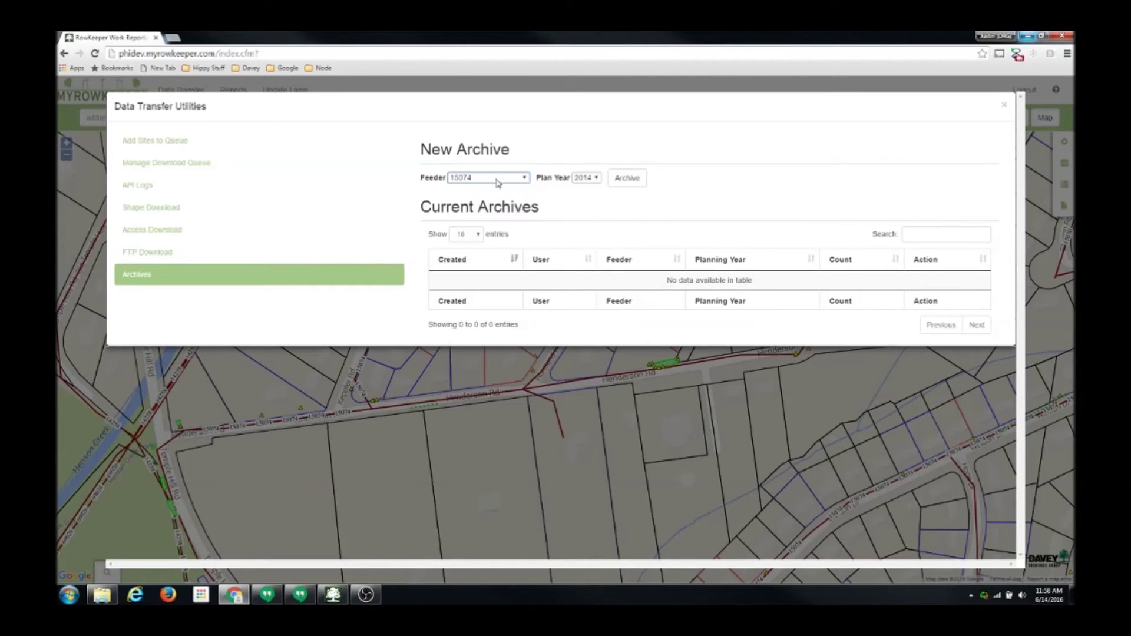
{"action": "left_click", "coordinate": [595, 179]}
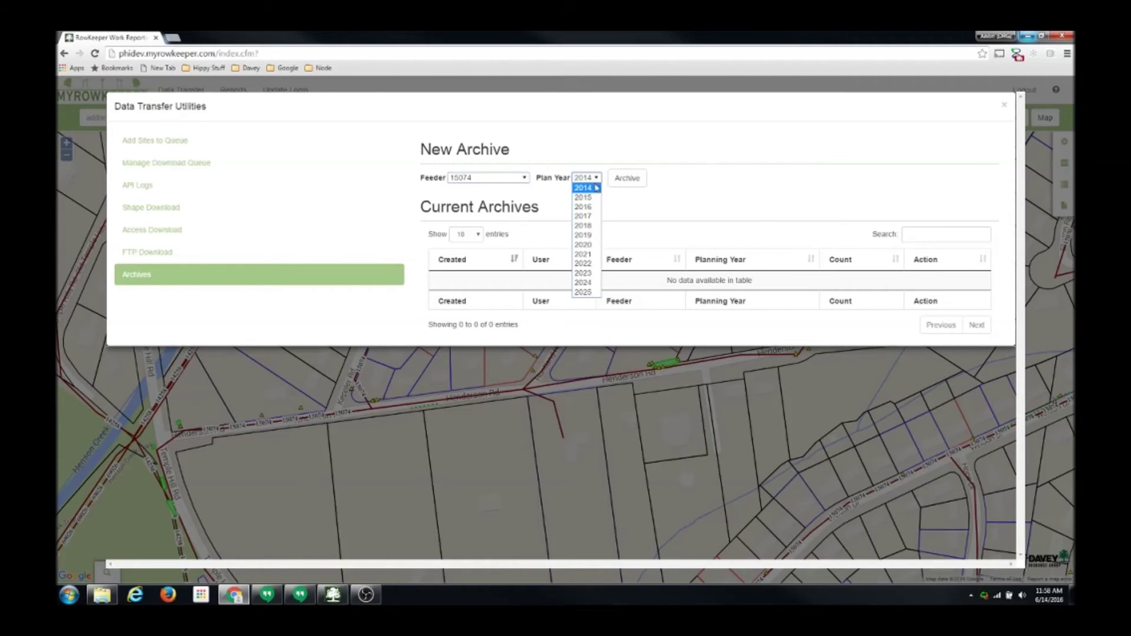
{"action": "left_click", "coordinate": [582, 192]}
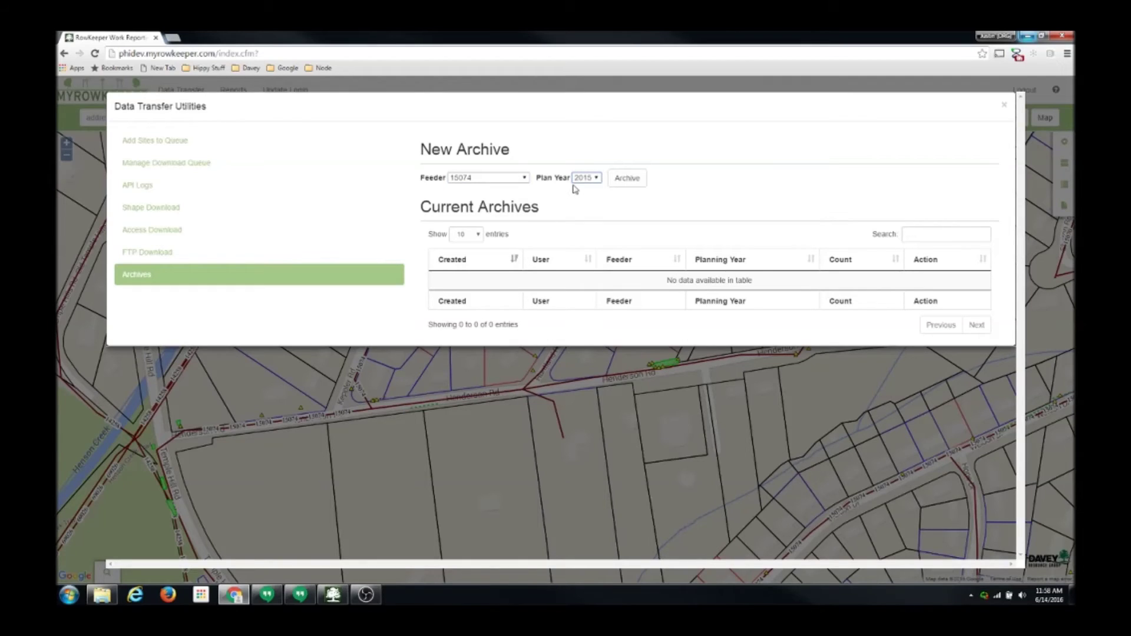
{"action": "left_click", "coordinate": [633, 183]}
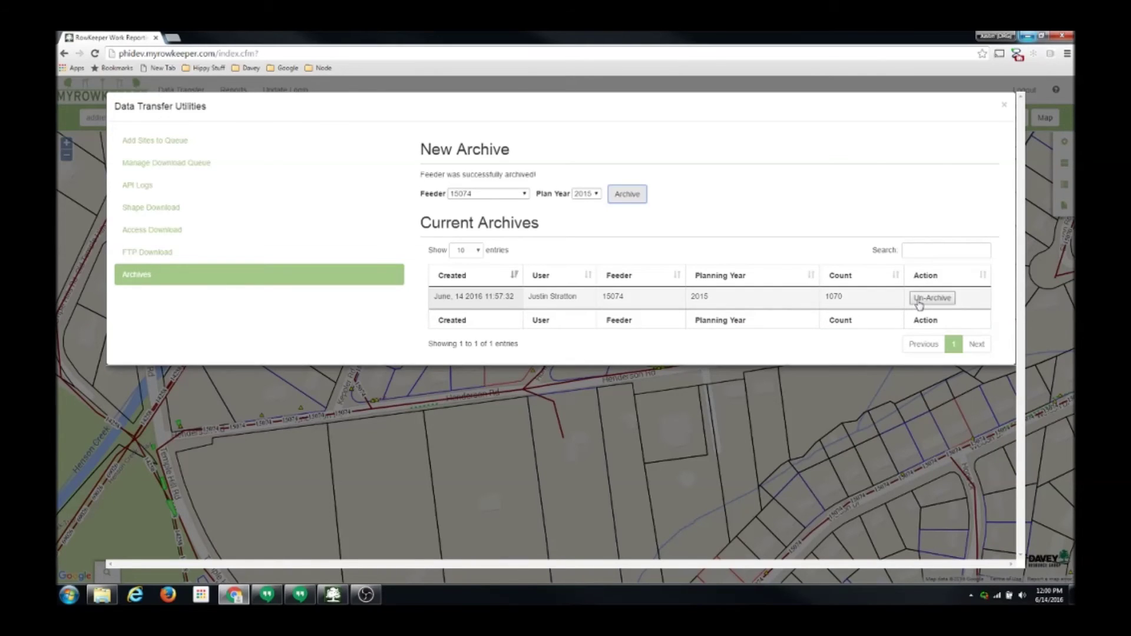
{"action": "left_click", "coordinate": [1004, 105]}
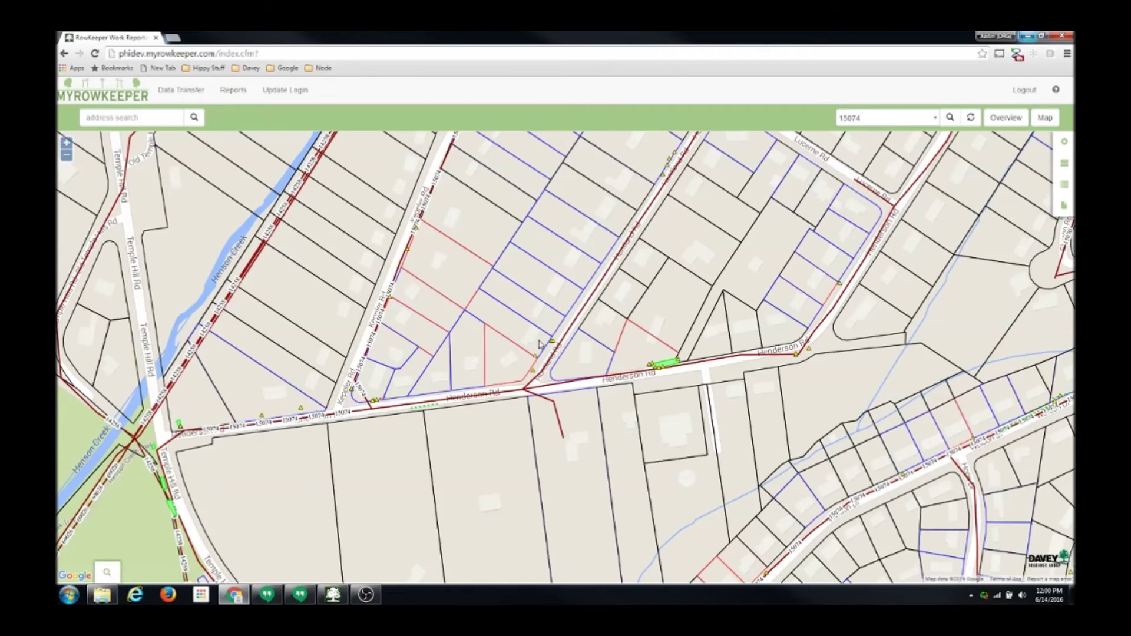
Show the Archive Points overlay on the web map around Henderson Road
{"action": "left_click", "coordinate": [66, 143]}
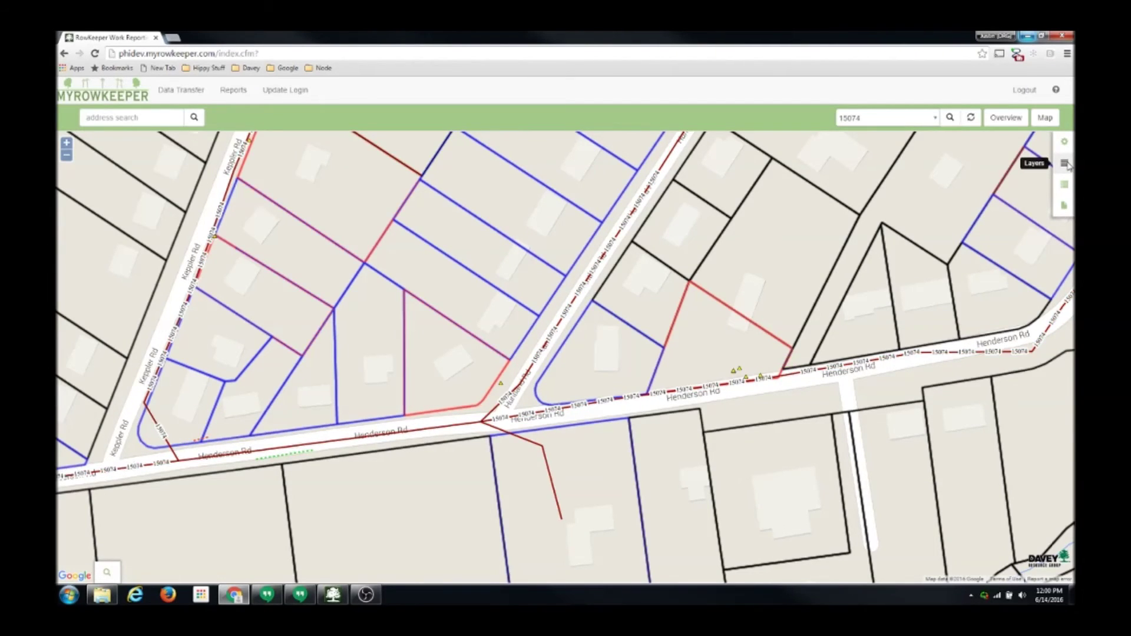
{"action": "left_click", "coordinate": [1066, 165]}
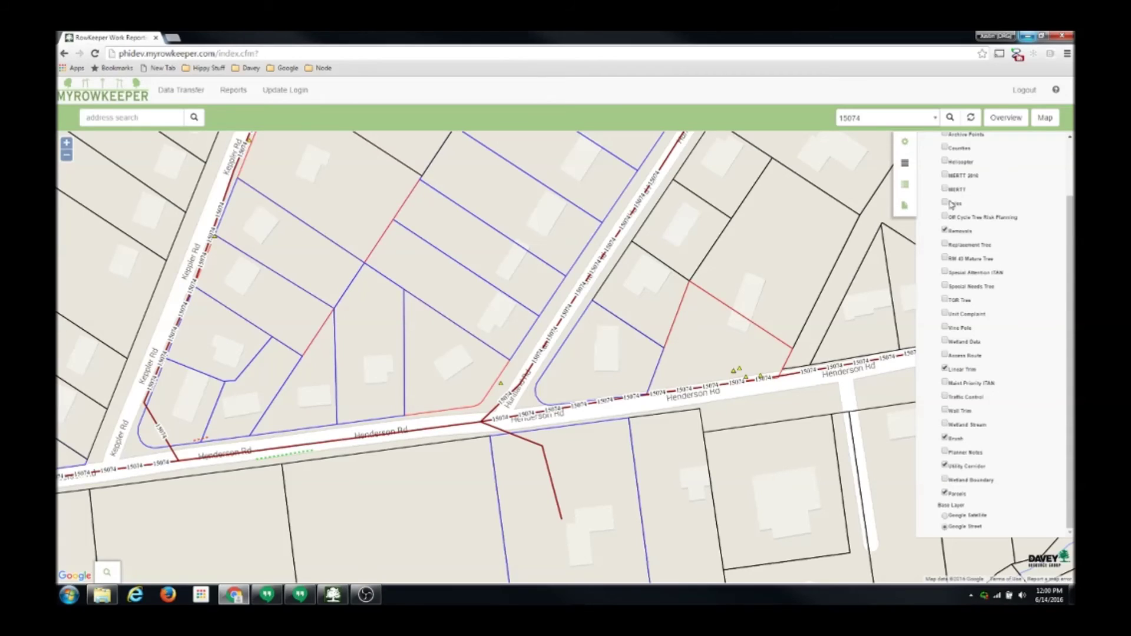
{"action": "scroll", "coordinate": [957, 439], "scroll_direction": "up", "scroll_amount": 2}
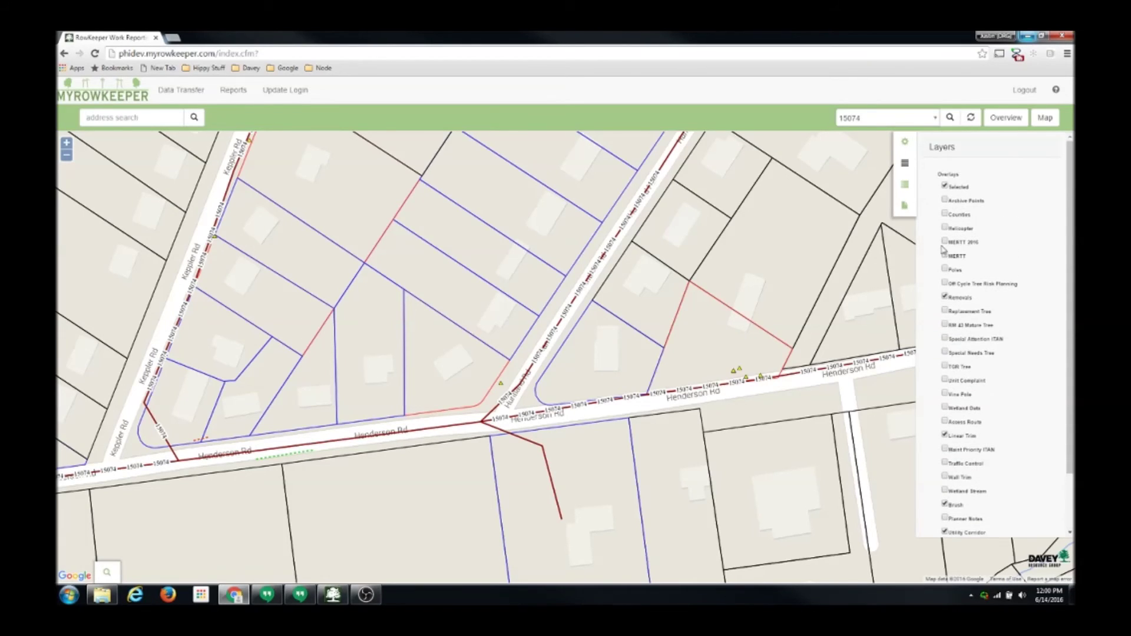
{"action": "left_click", "coordinate": [945, 200]}
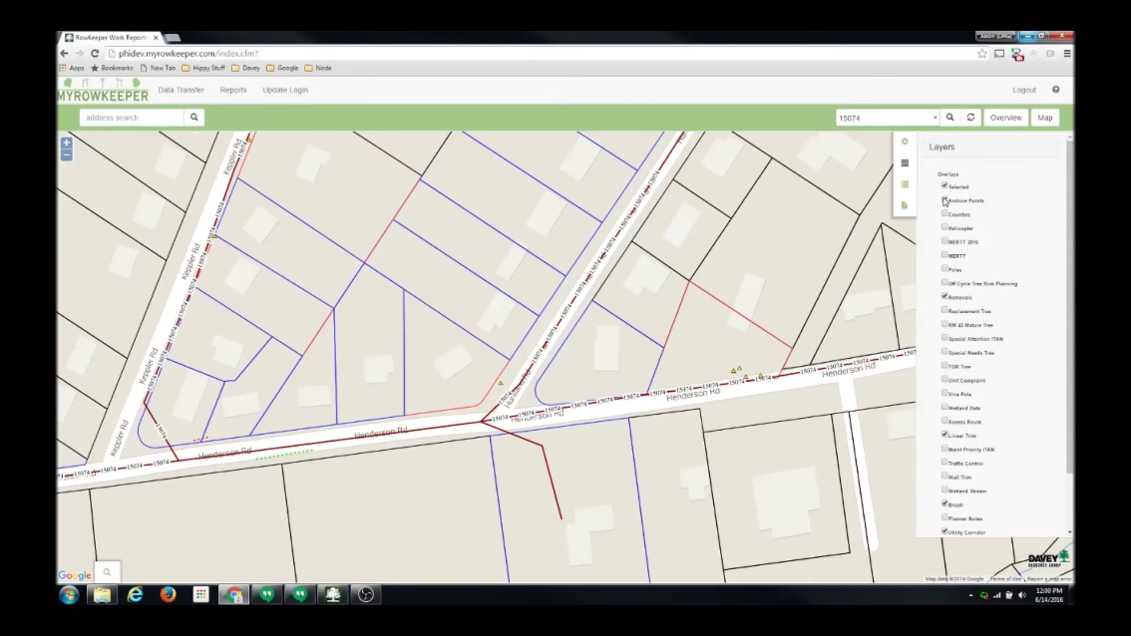
{"action": "left_click", "coordinate": [904, 166]}
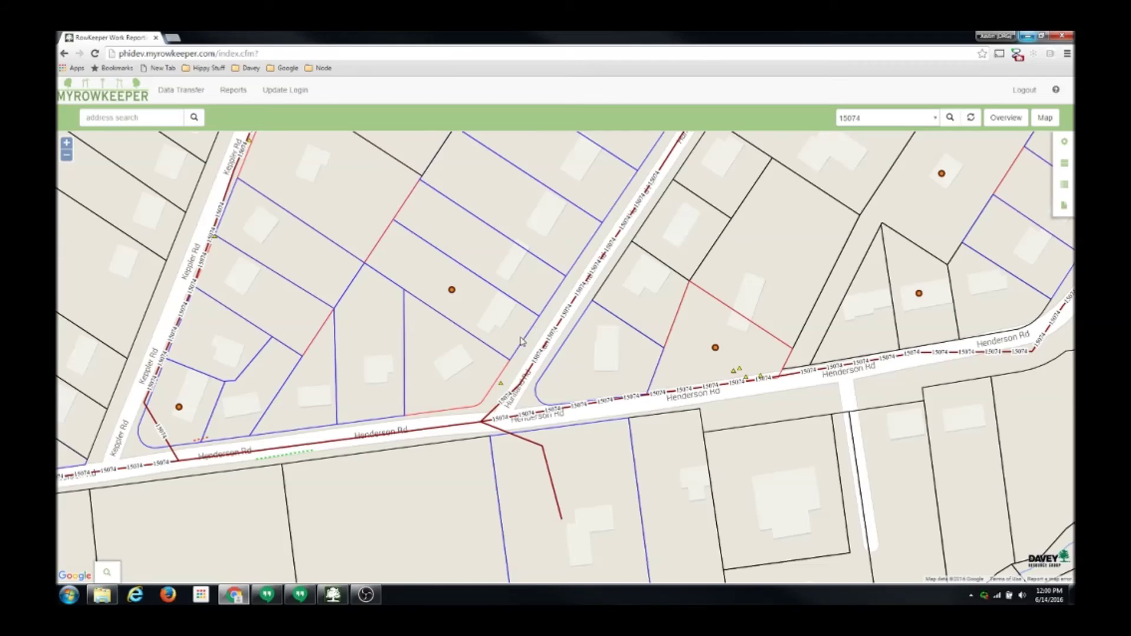
Open the full record of the archive point north of Henderson Road, between Keppler Road and Huntland Road
{"action": "left_click", "coordinate": [452, 290]}
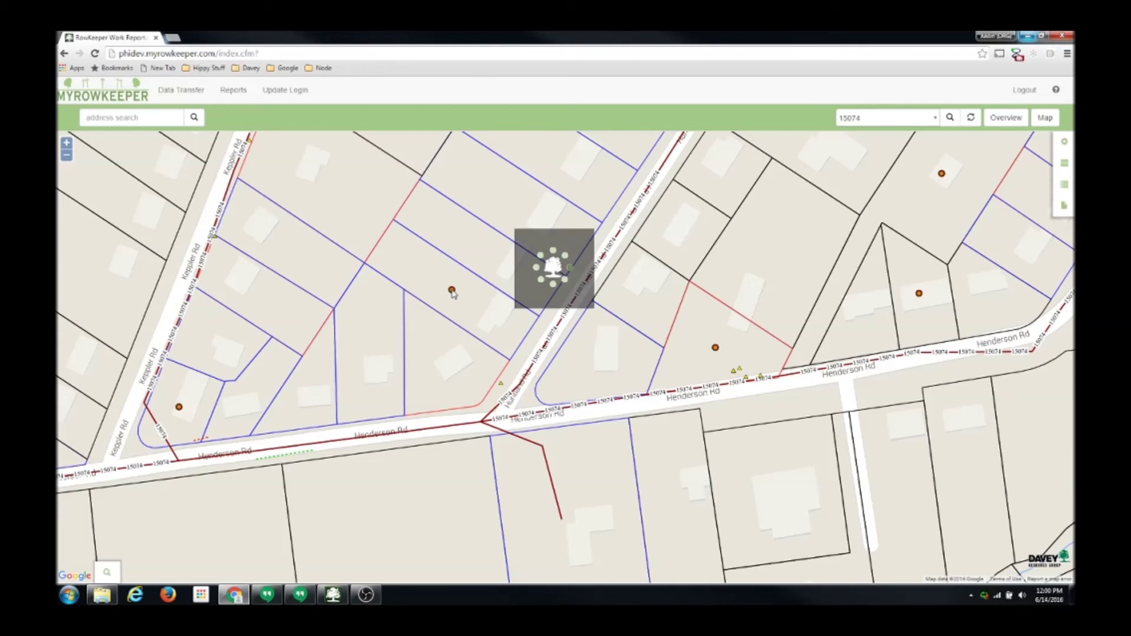
{"action": "left_click", "coordinate": [455, 336]}
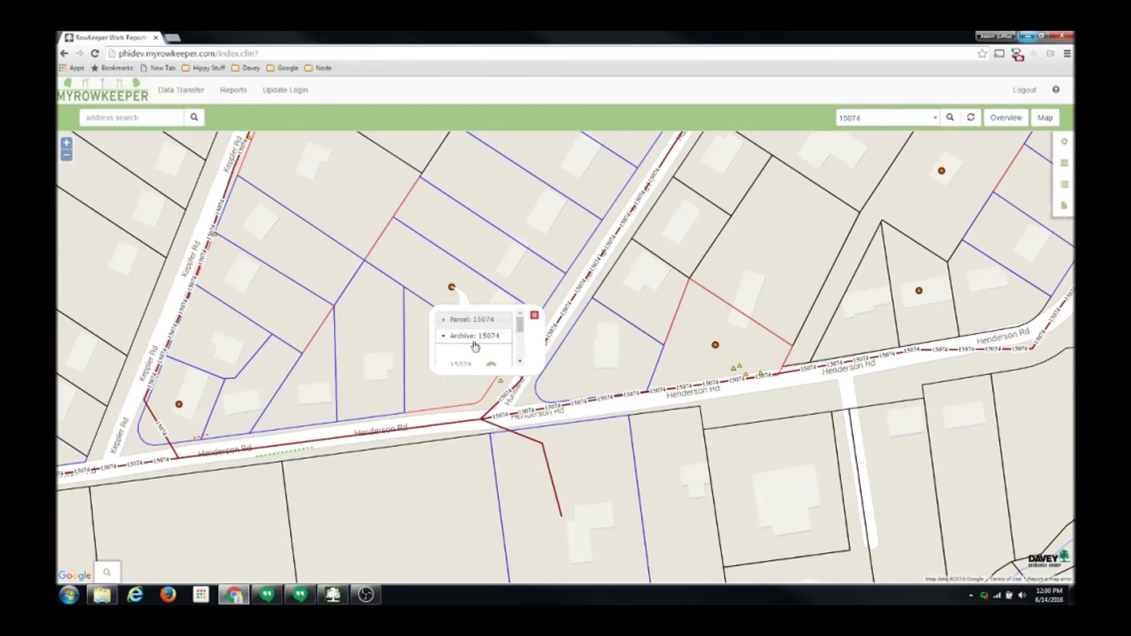
{"action": "left_click", "coordinate": [491, 365]}
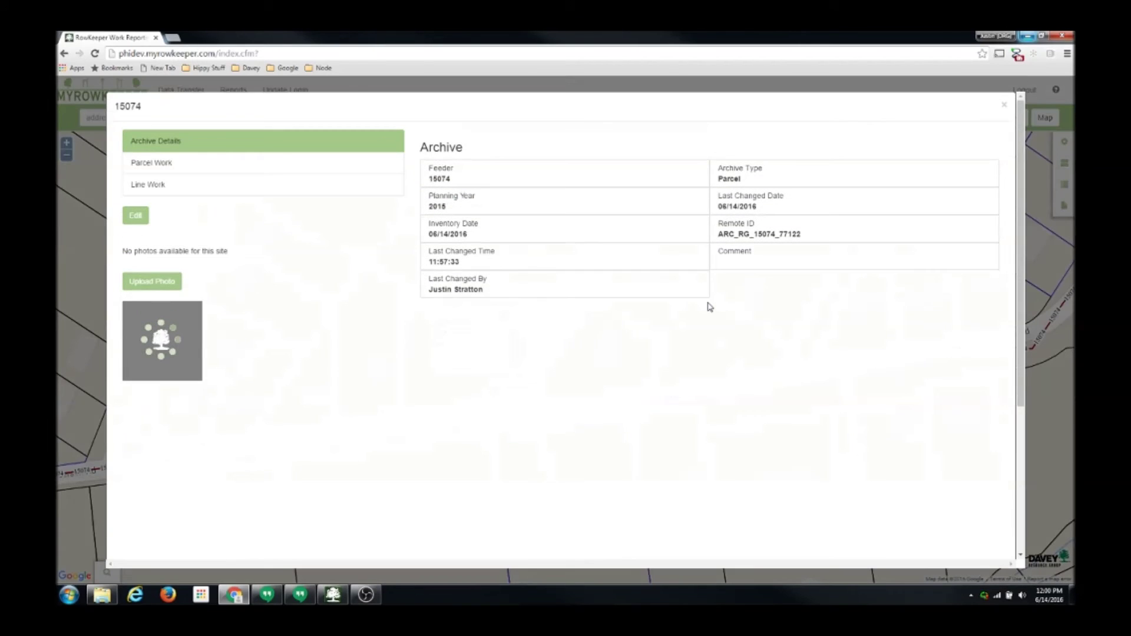
Review the archive record's Parcel Work and Archive Details, and close the record and its map popup
{"action": "left_click", "coordinate": [169, 163]}
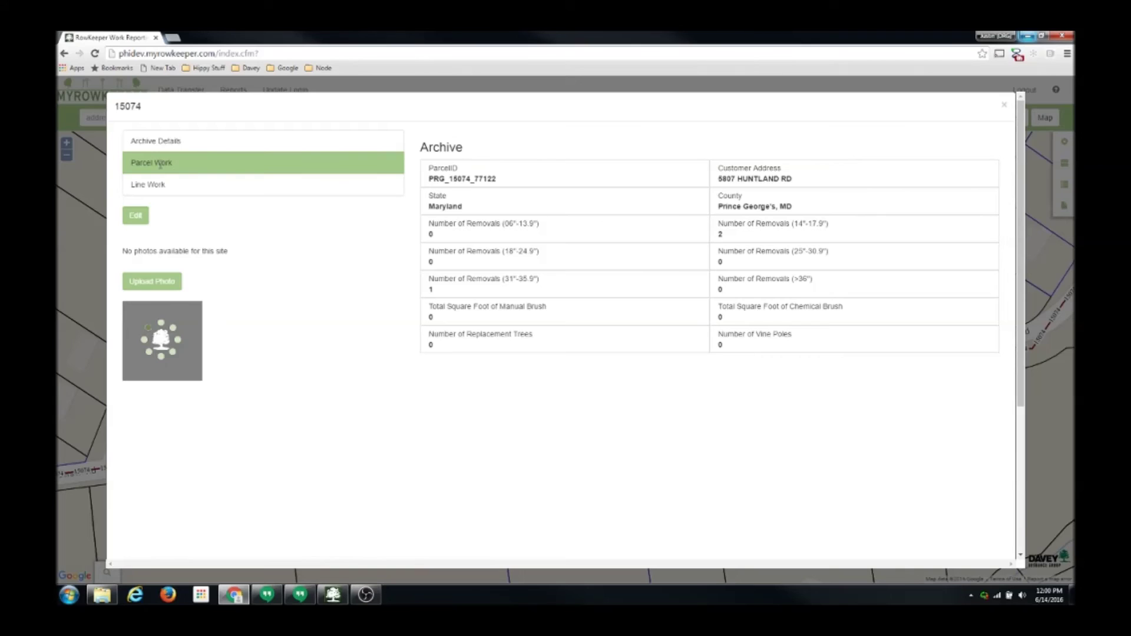
{"action": "left_click", "coordinate": [164, 143]}
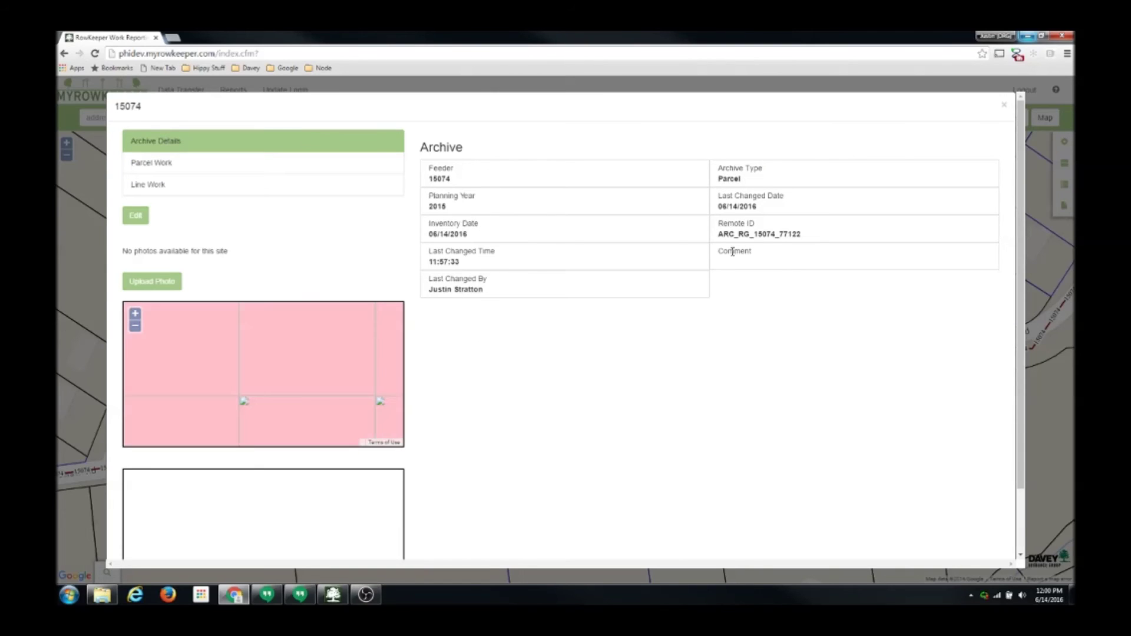
{"action": "left_click", "coordinate": [155, 163]}
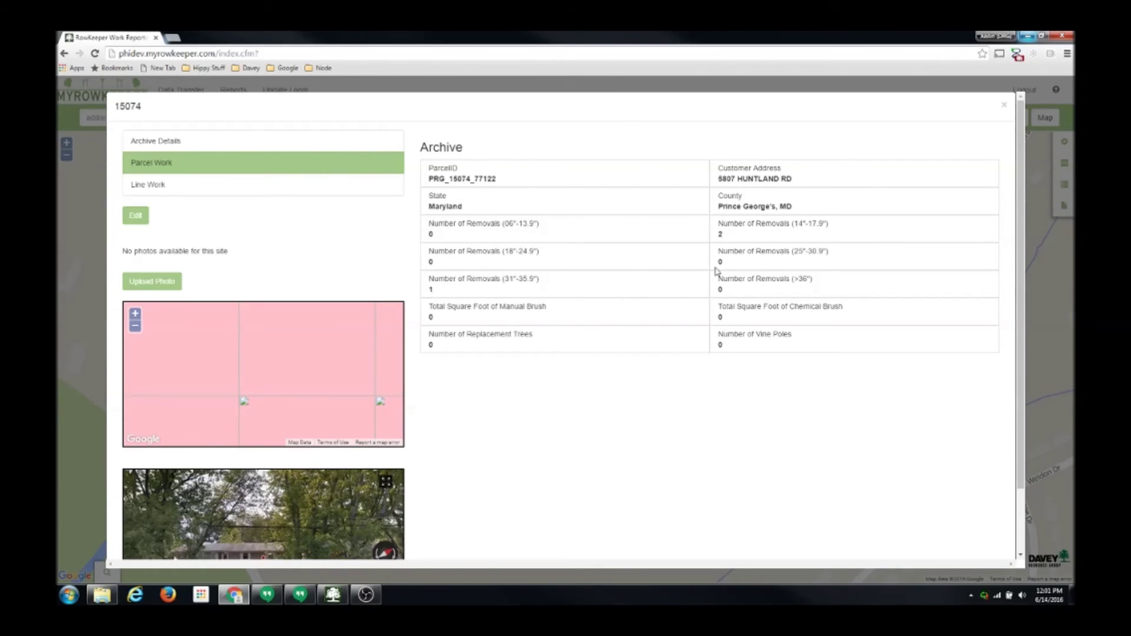
{"action": "left_click", "coordinate": [1004, 105]}
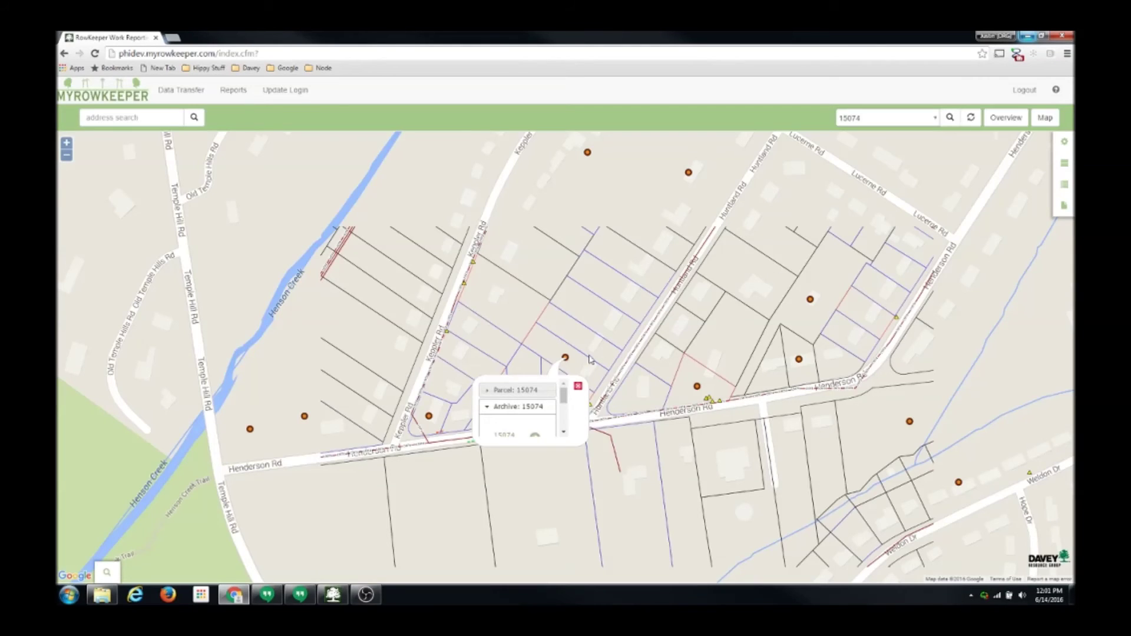
{"action": "left_click", "coordinate": [578, 386]}
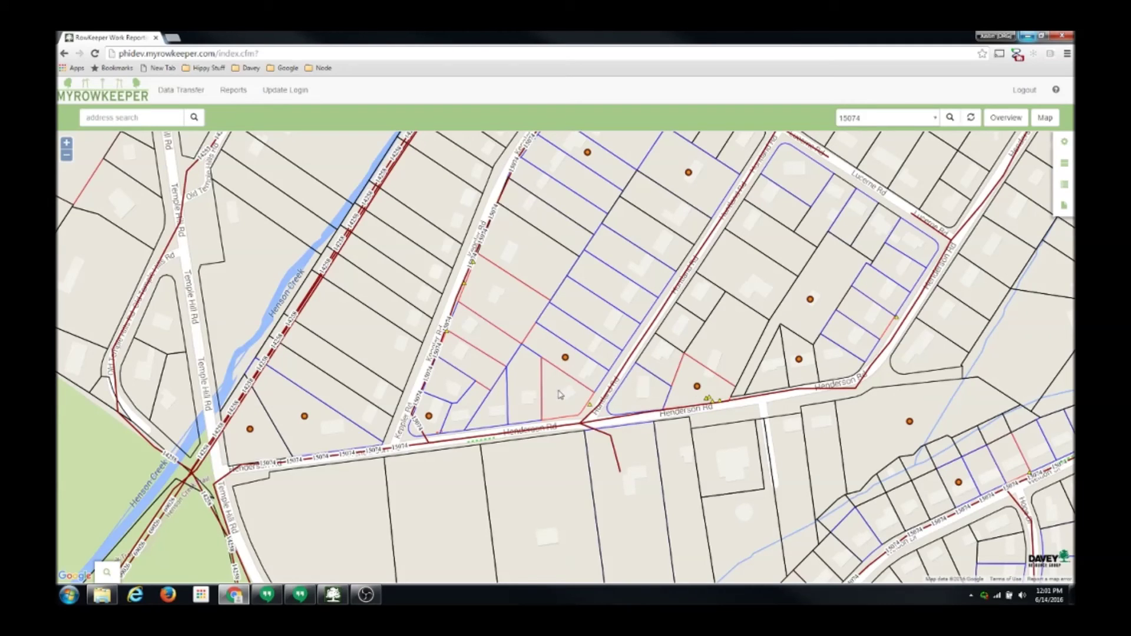
Open the removal record at the Huntland and Henderson Road corner, check the Permission Slip under Contact Information, and close it
{"action": "left_click", "coordinate": [590, 407]}
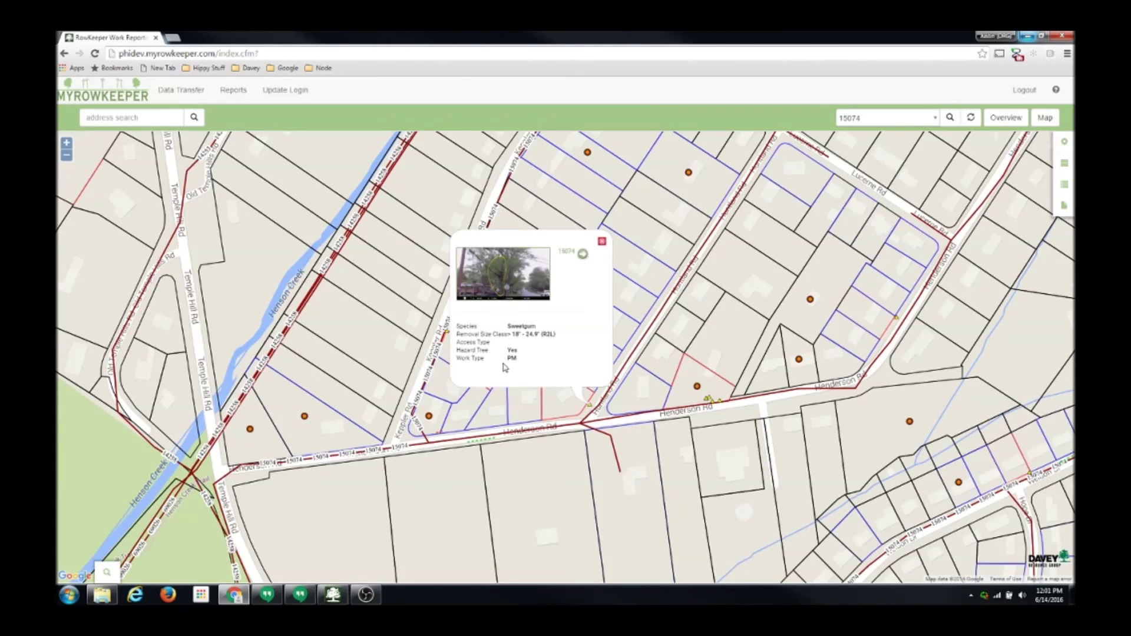
{"action": "left_click", "coordinate": [581, 256]}
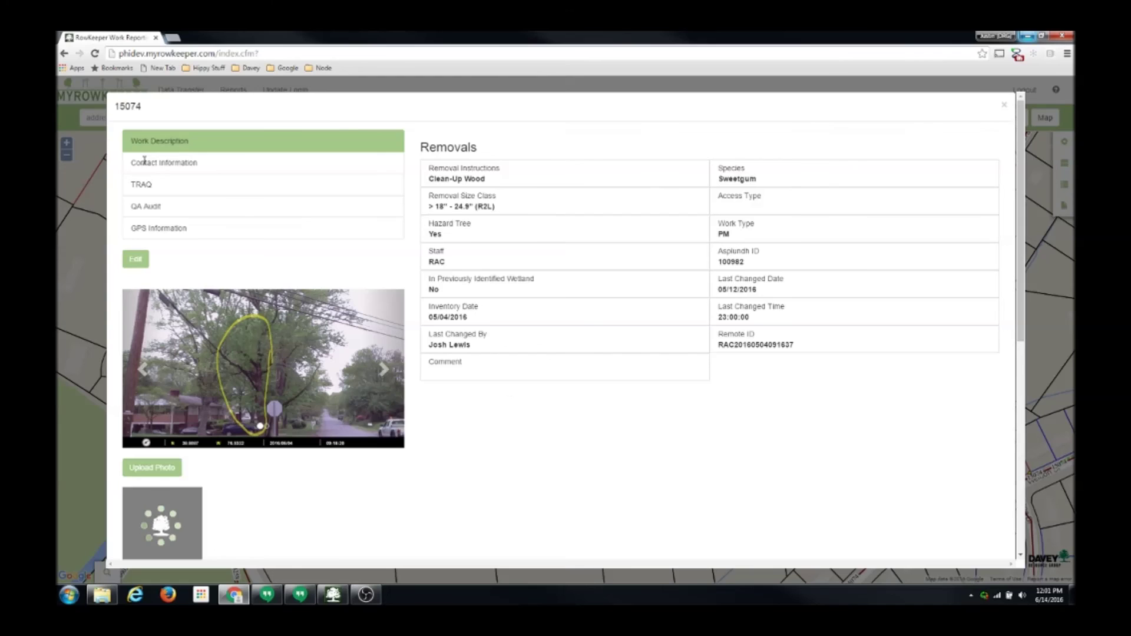
{"action": "left_click", "coordinate": [231, 165]}
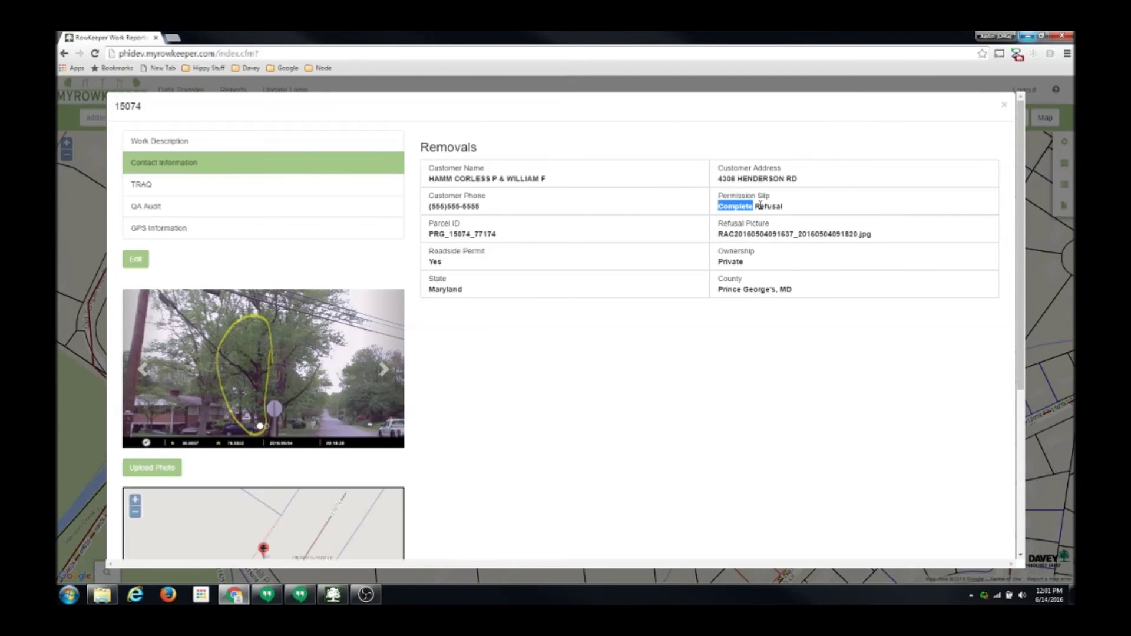
{"action": "left_click_drag", "start_coordinate": [717, 206], "coordinate": [782, 206]}
{"action": "left_click", "coordinate": [783, 206]}
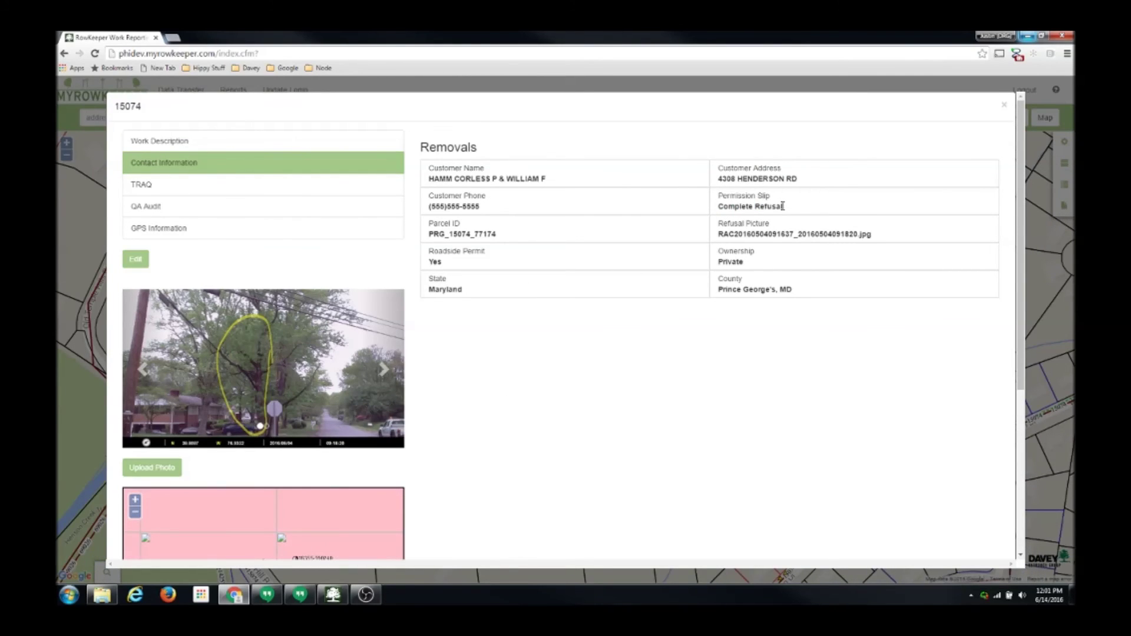
{"action": "left_click", "coordinate": [1004, 107]}
{"action": "left_click", "coordinate": [579, 193]}
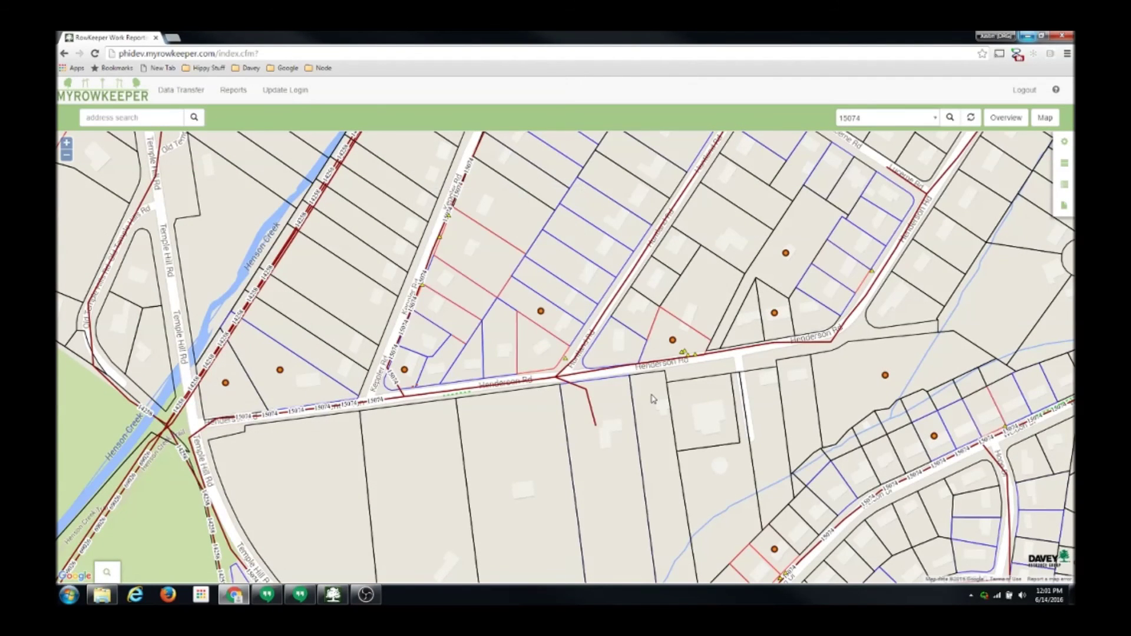